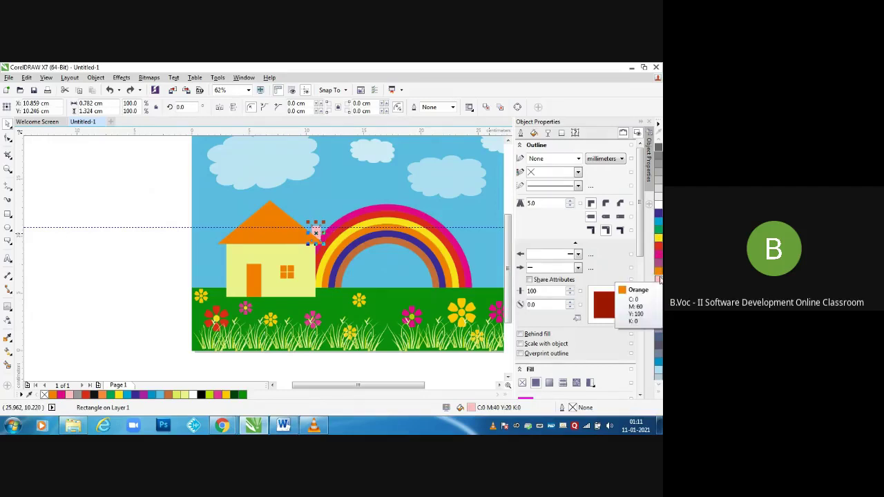
Step: Recolour the small chimney rectangle beside the house roof, trying blue first and then filling it with purple
left_click(659, 364)
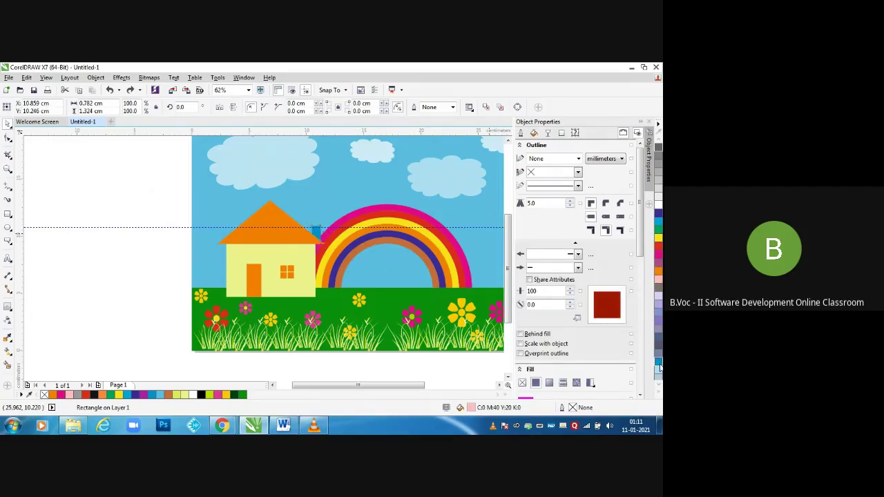
left_click(657, 329)
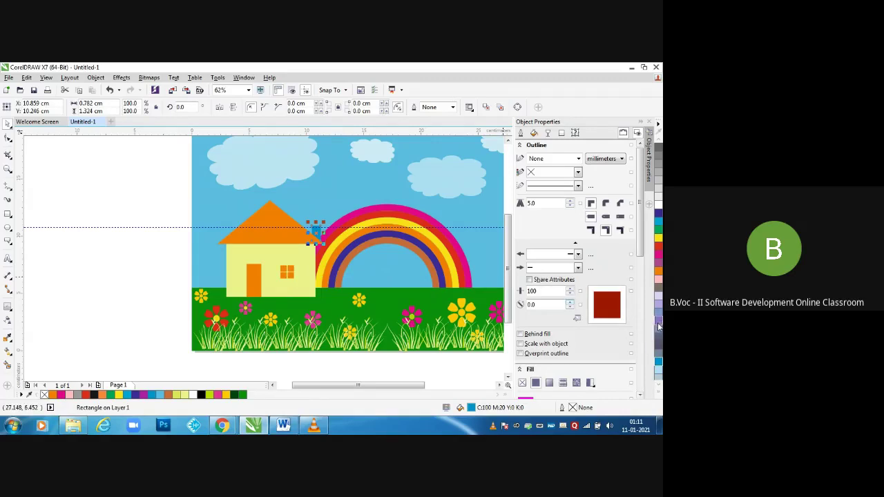
left_click(176, 241)
scroll(176, 241, "down", 2)
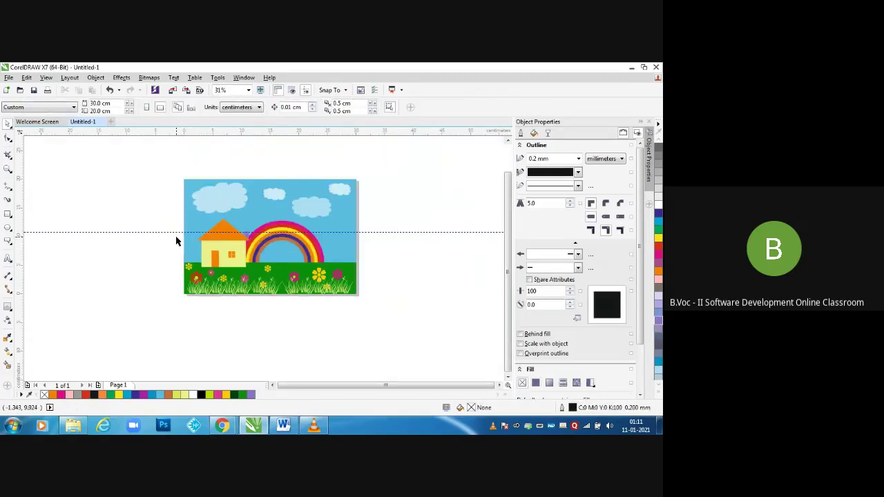
left_click(8, 77)
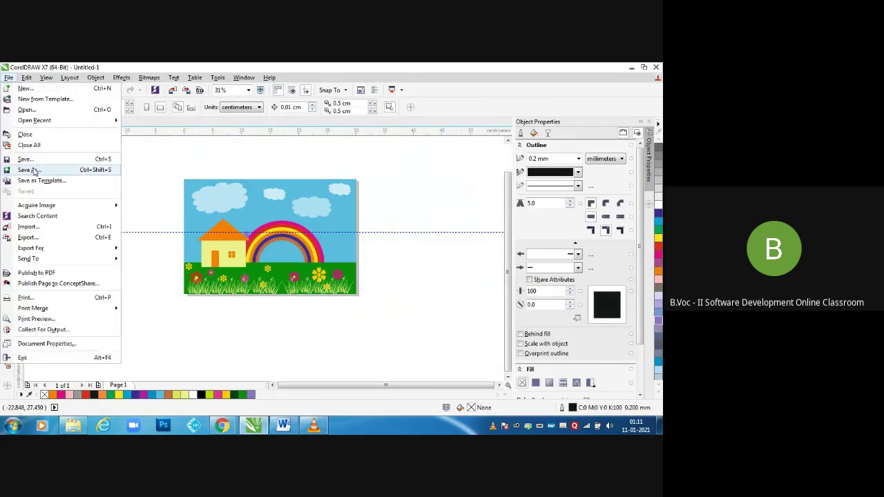
key("Escape")
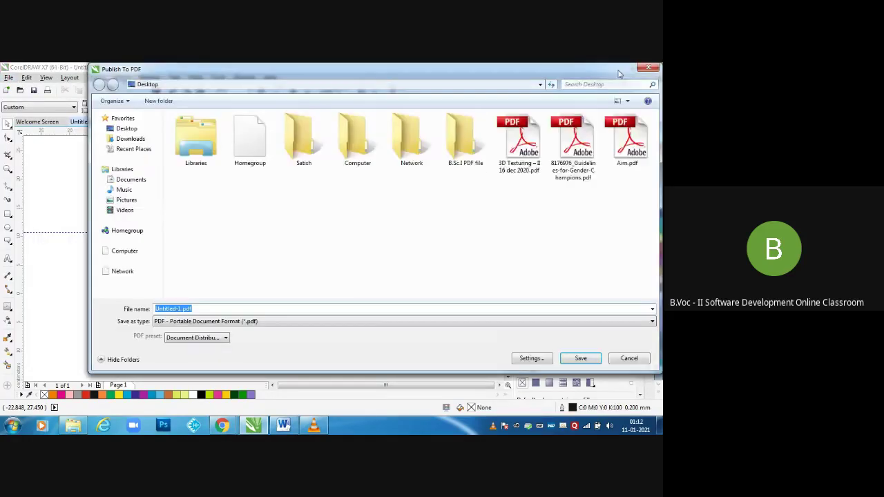
left_click(645, 68)
scroll(227, 311, "down", 3)
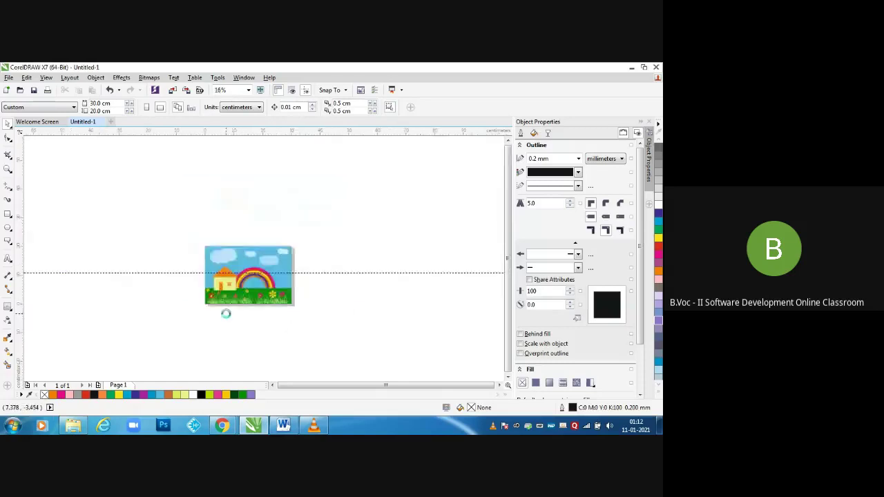
left_click_drag(144, 240, 183, 337)
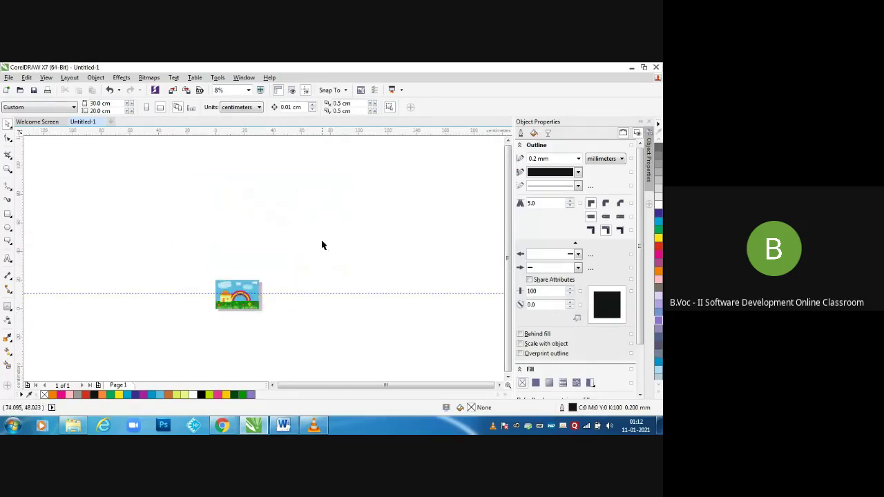
left_click_drag(322, 238, 339, 359)
left_click_drag(200, 350, 230, 364)
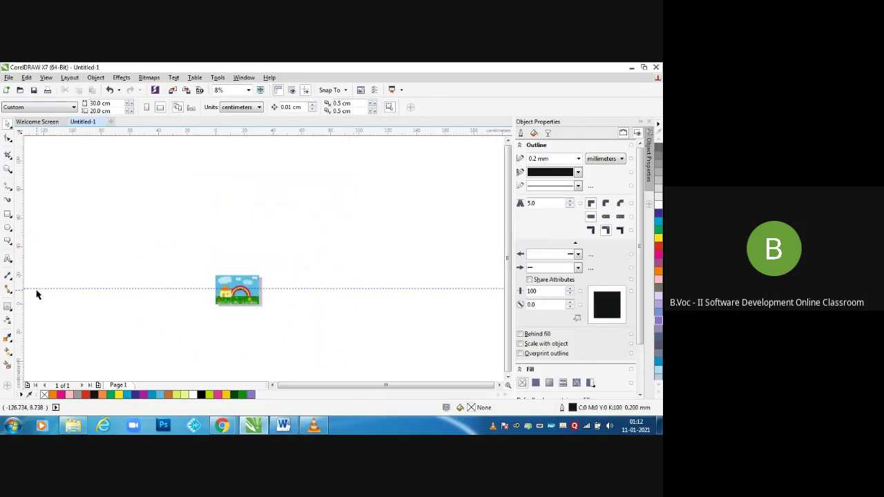
Step: Draw a square about 2.7 cm wide on the empty area beside the house scene
left_click(8, 214)
scroll(136, 301, "up", 1)
left_click_drag(253, 279, 269, 295)
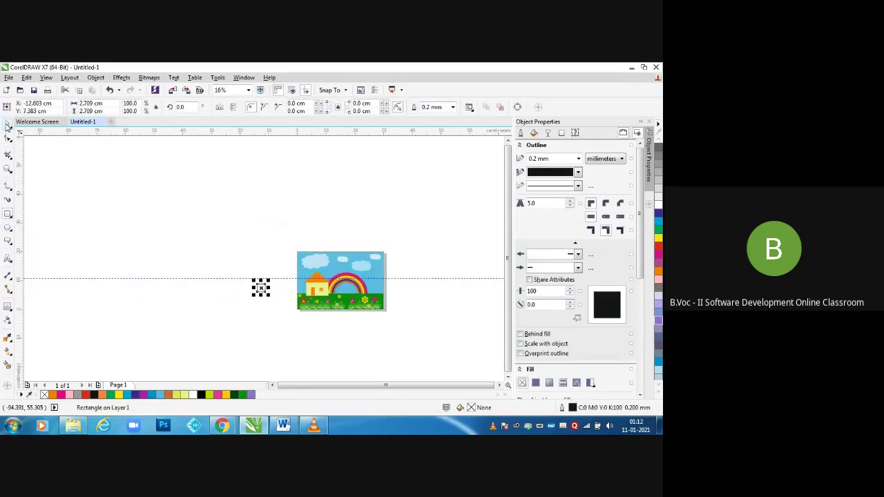
Step: Try to export the artwork to the desktop as the PNG file Untitled-1.png
left_click(8, 77)
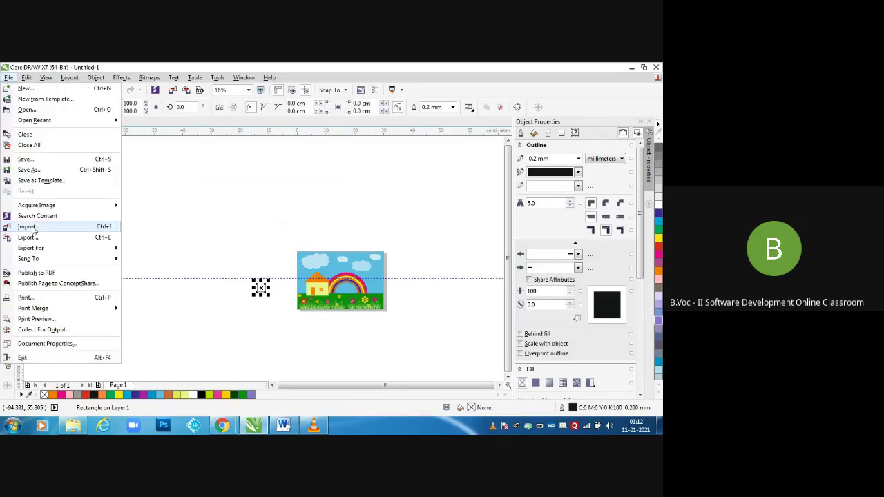
left_click(31, 238)
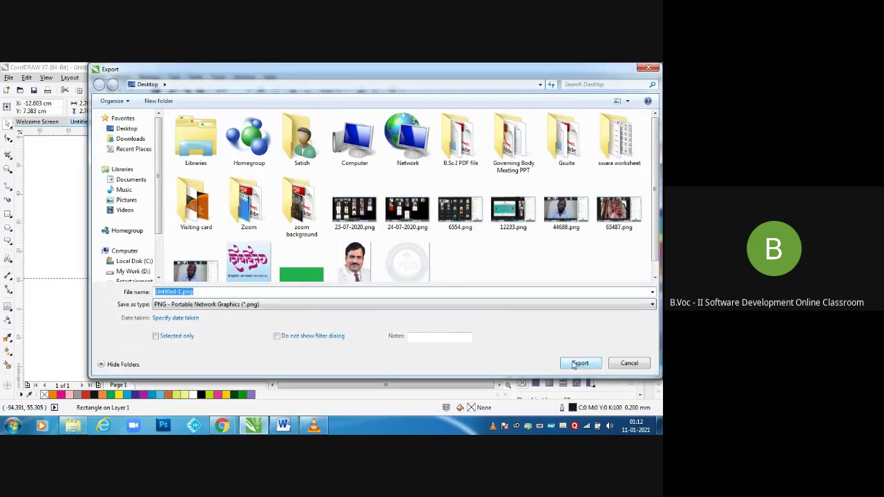
left_click(577, 363)
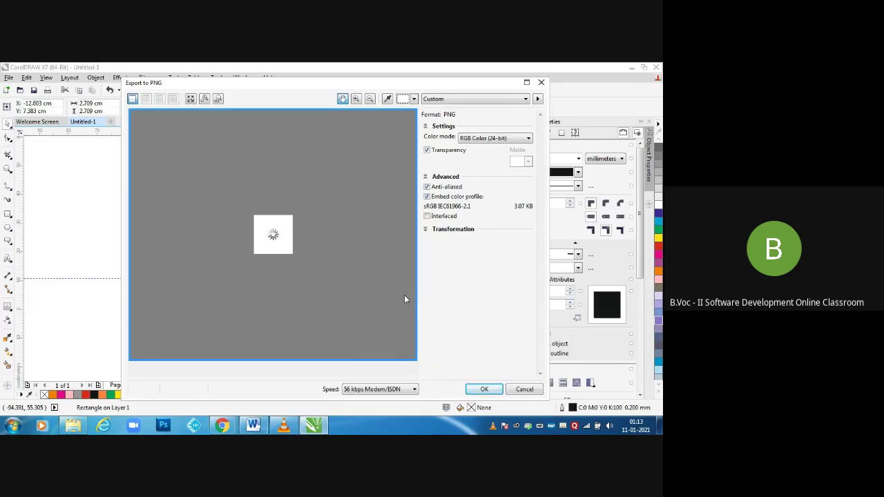
left_click(524, 391)
Step: Shrink the square beside the page to about 0.55 cm and delete it
scroll(274, 308, "up", 3)
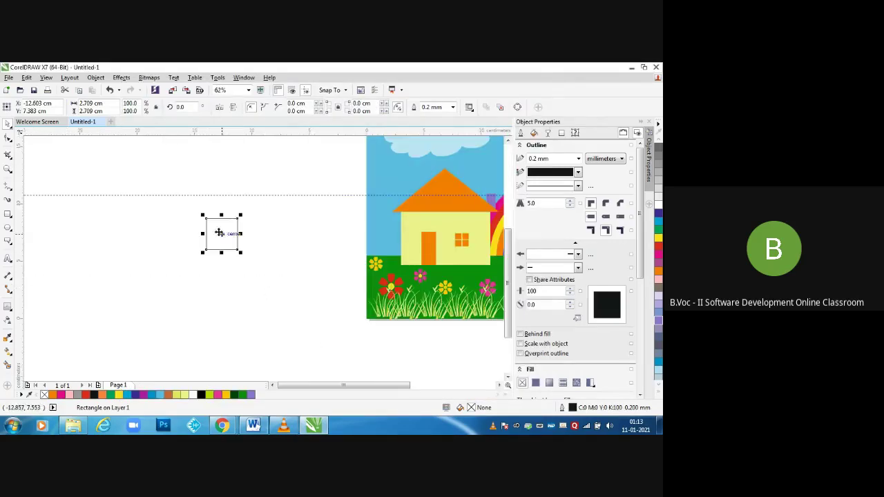
left_click_drag(239, 253, 259, 211)
scroll(258, 211, "down", 1)
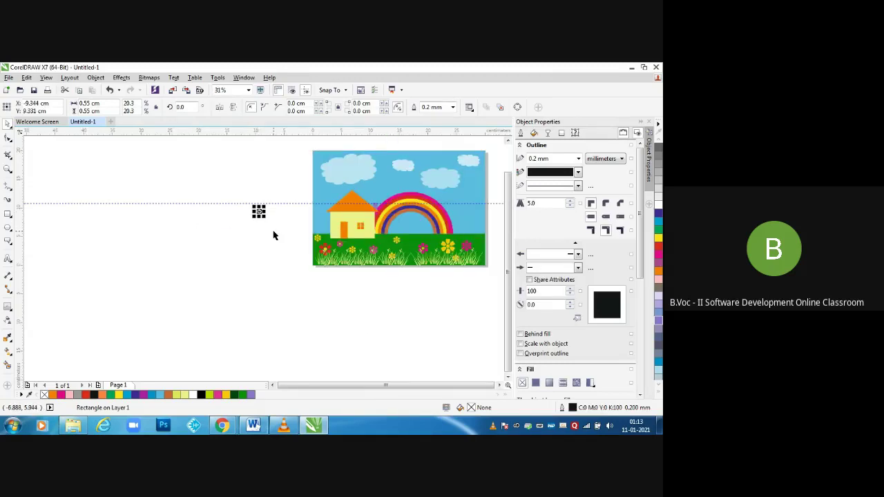
key("Delete")
left_click(7, 259)
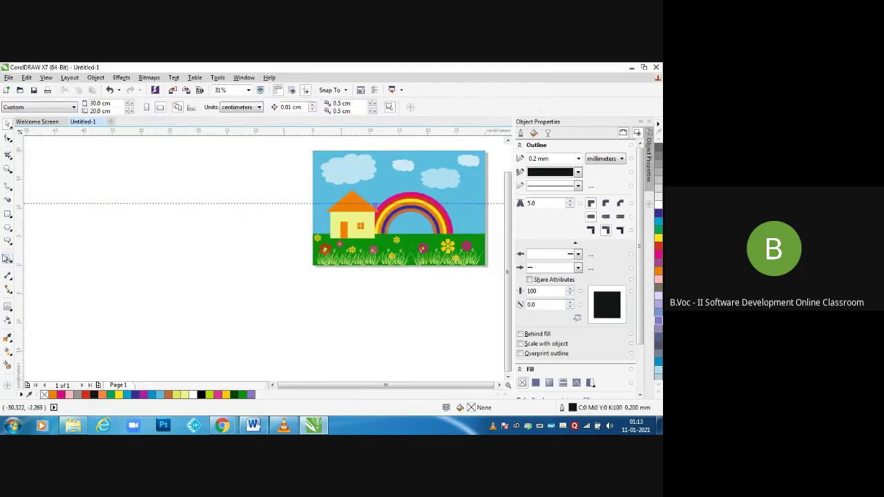
left_click(305, 300)
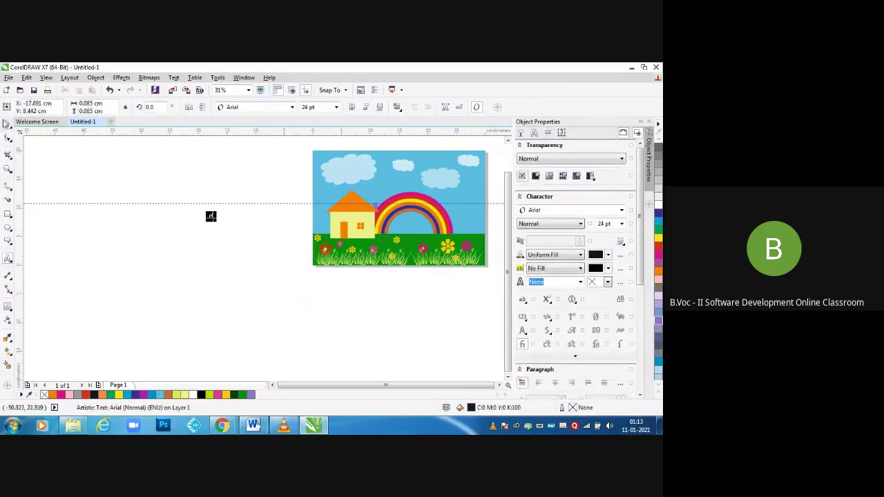
key("ctrl+space")
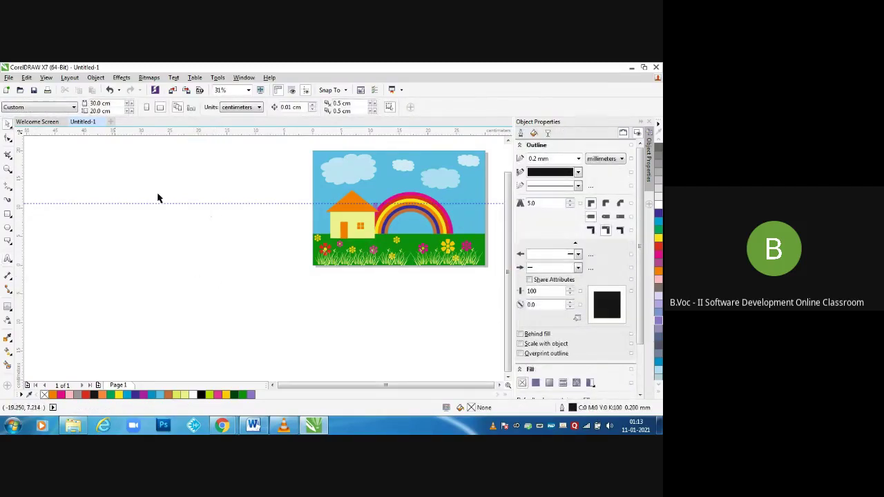
Step: Try to export the scene to the desktop in JPG - JPEG Bitmaps format under the file name abc
left_click(8, 77)
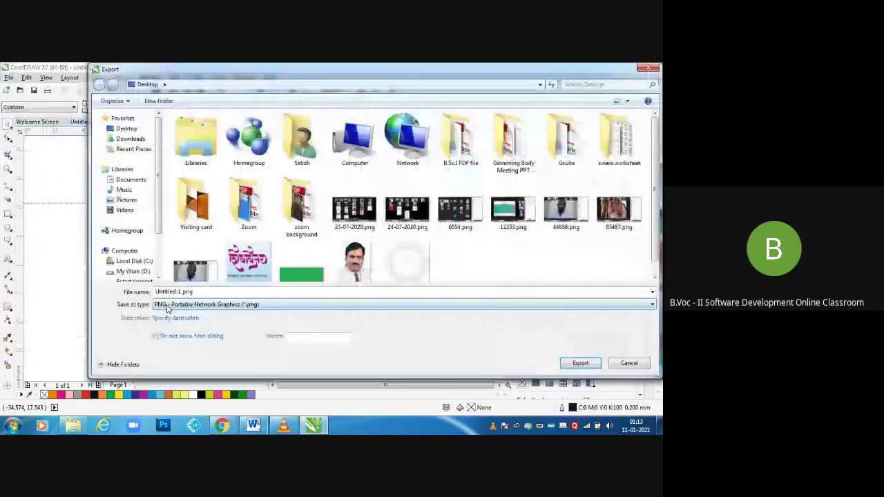
left_click(404, 304)
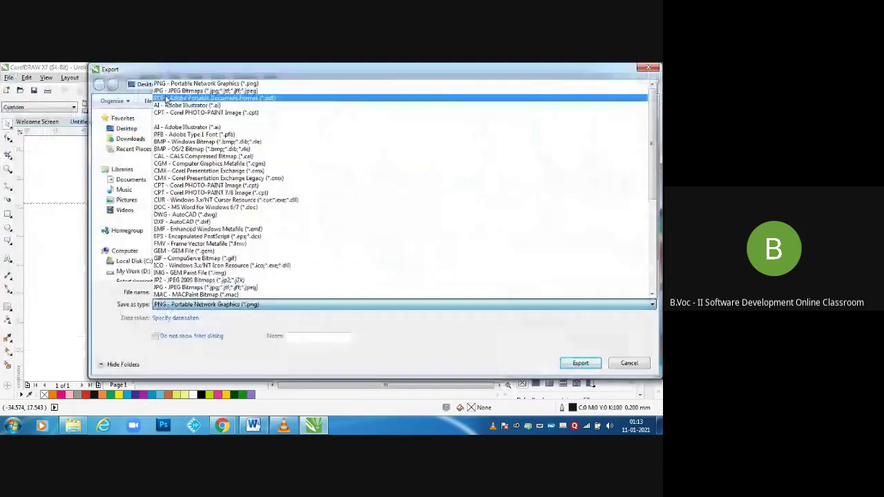
left_click(170, 90)
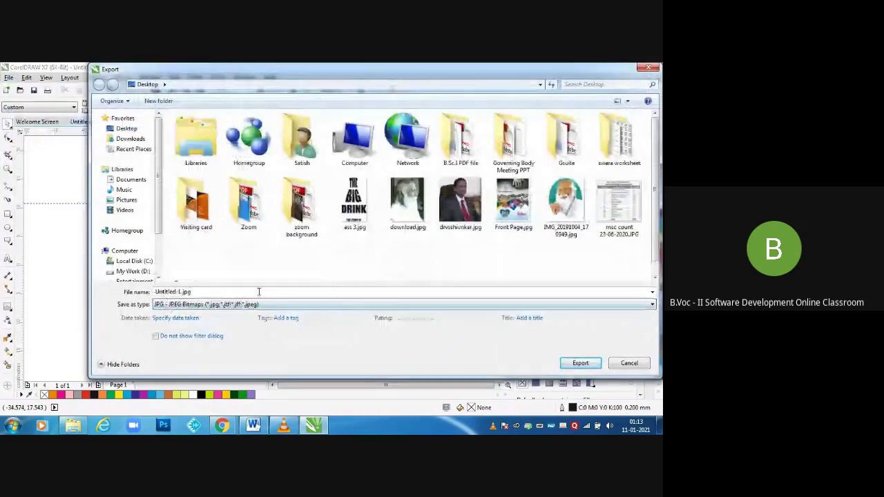
left_click(210, 304)
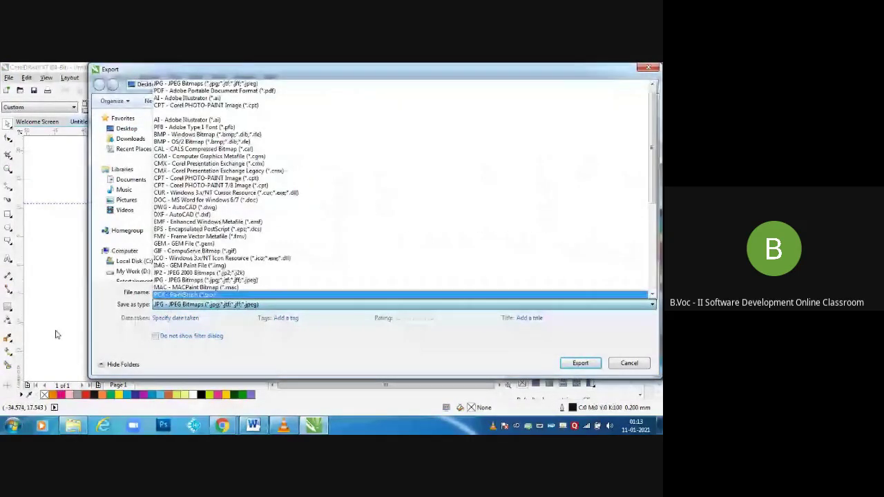
left_click(206, 304)
type("abc")
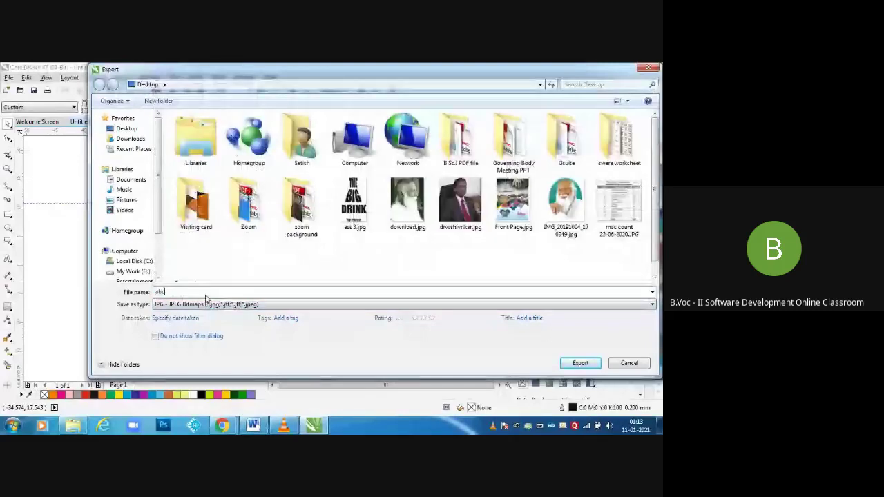
left_click(580, 364)
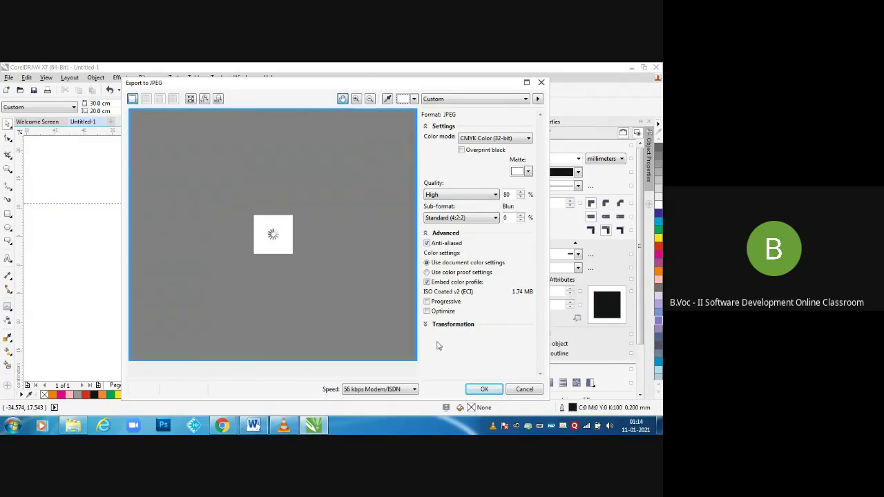
Step: Switch to the Google Meet call in Chrome, mute the microphone and turn it back on
left_click(222, 425)
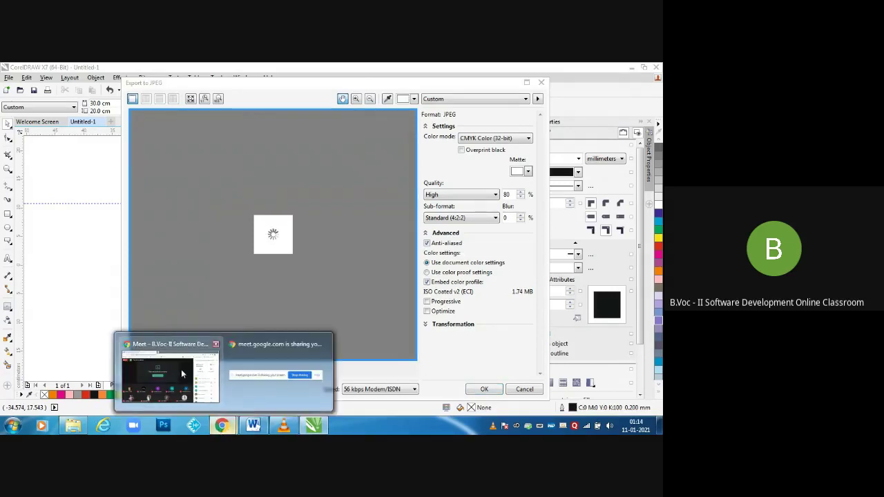
left_click(182, 372)
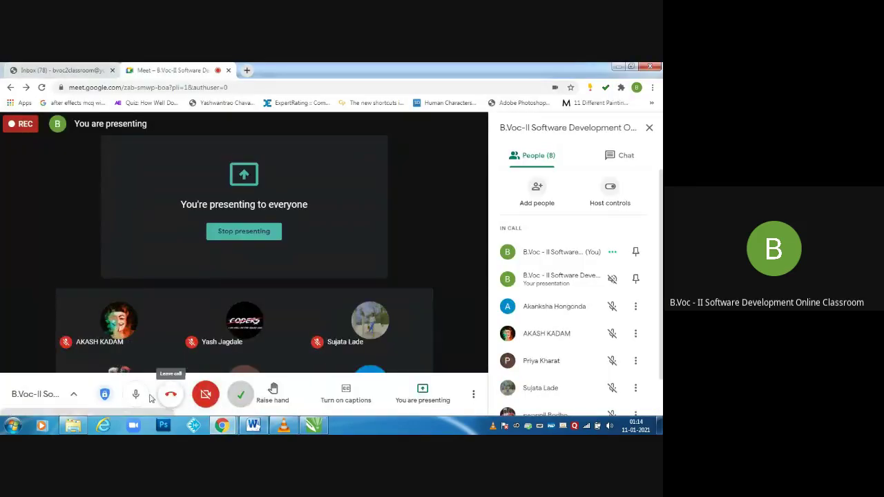
left_click(137, 395)
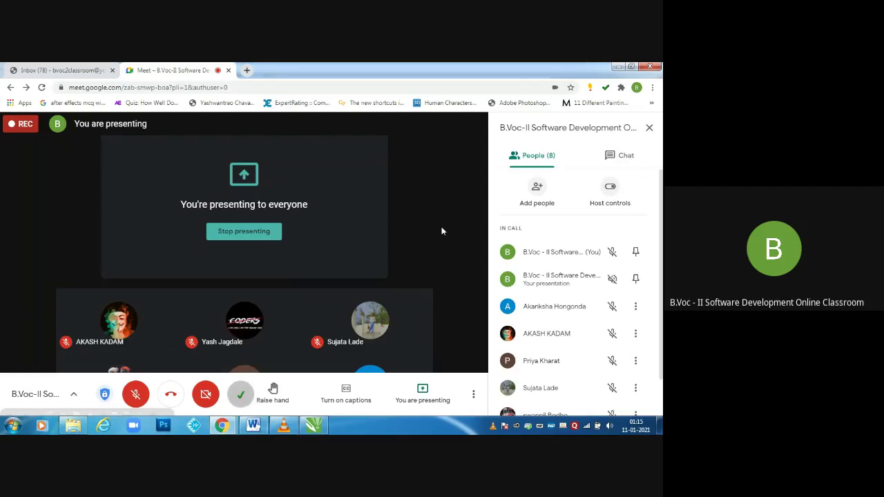
left_click(137, 393)
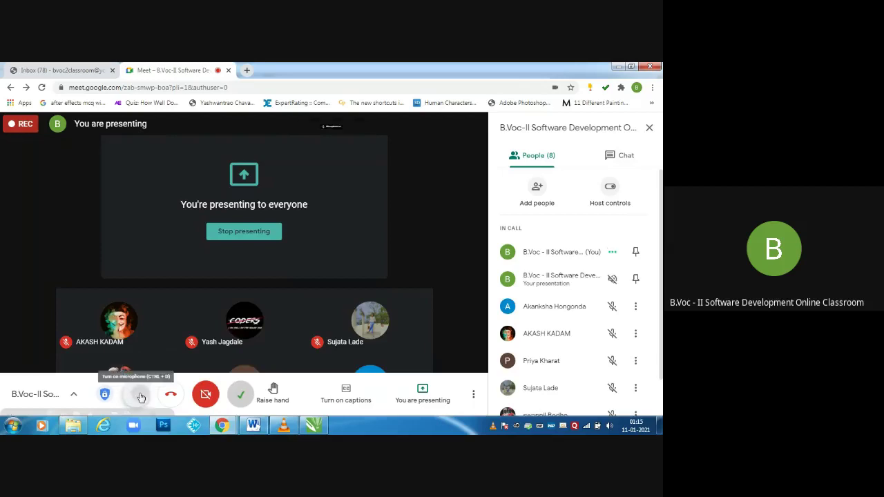
Step: Return to CorelDRAW, set the JPEG export quality to Medium, and cancel the export
left_click(313, 425)
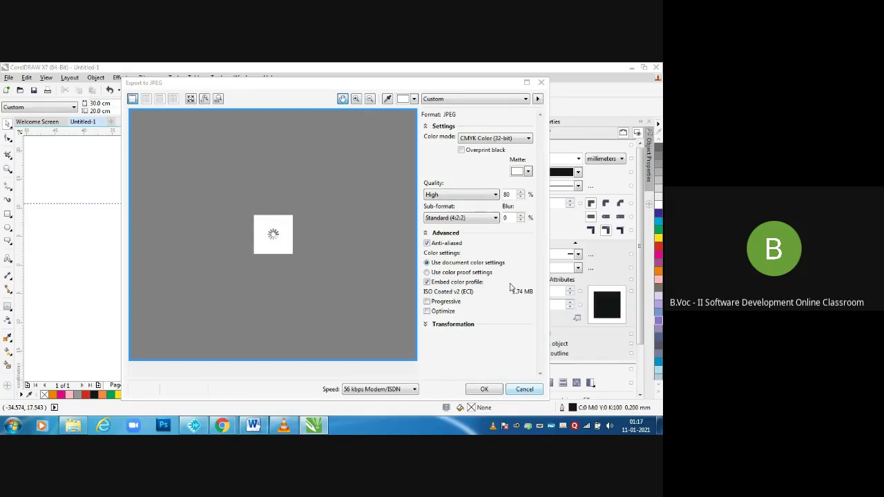
left_click(495, 195)
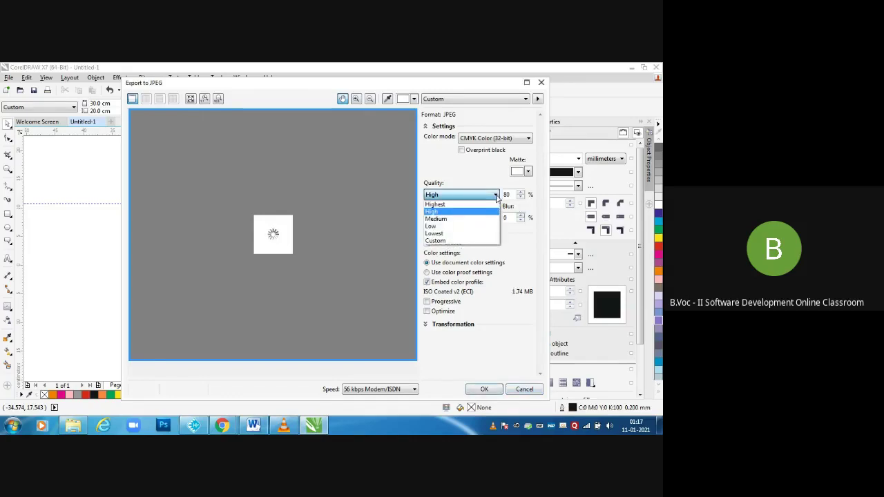
left_click(436, 219)
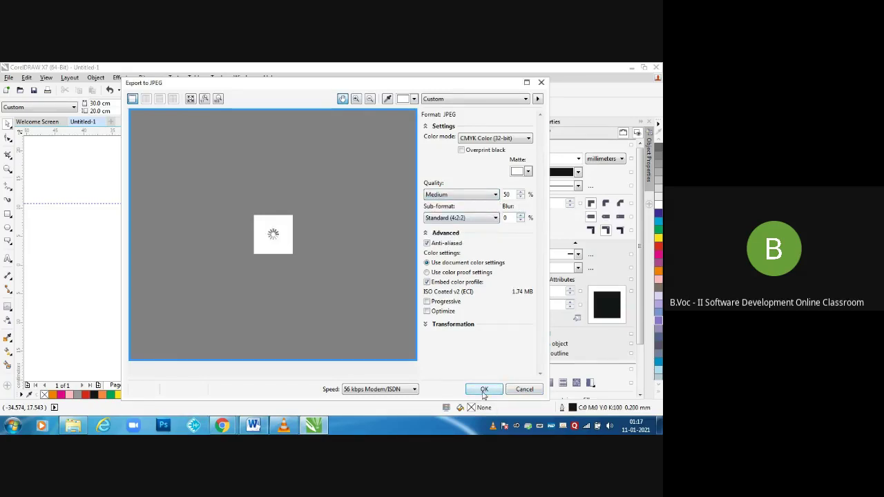
left_click(522, 389)
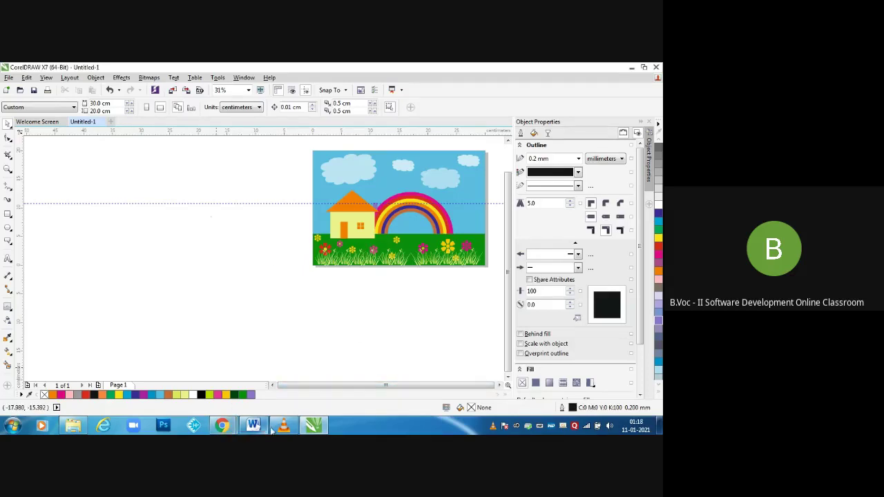
Step: Check the Google Meet call in Chrome and return to CorelDRAW
left_click(221, 426)
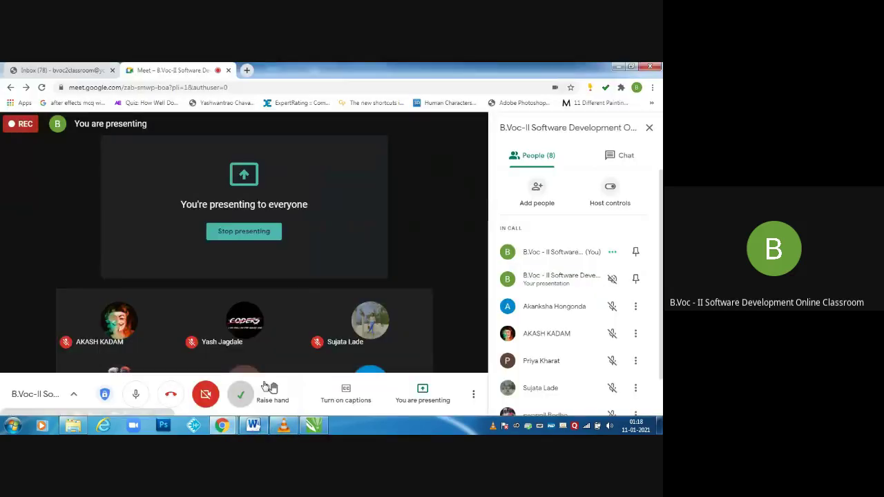
left_click(314, 426)
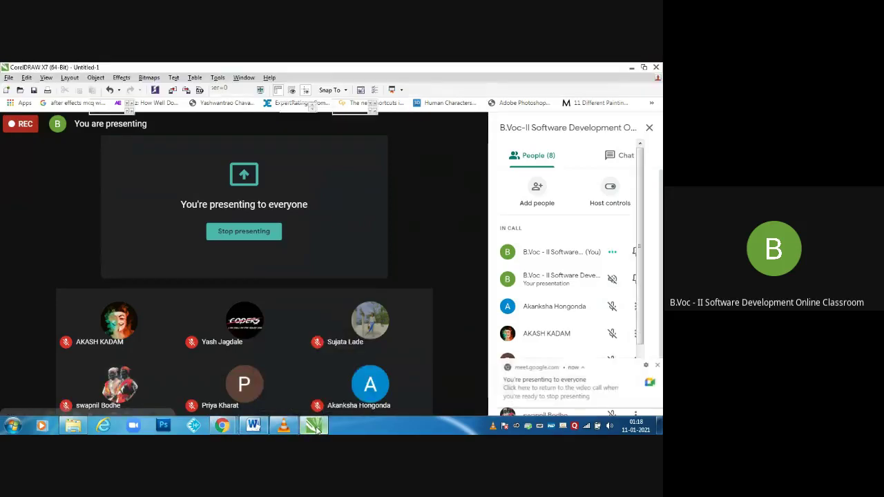
Step: Try to export the scene to the Documents library in JPG - JPEG Bitmaps format under the file name 111
left_click(9, 78)
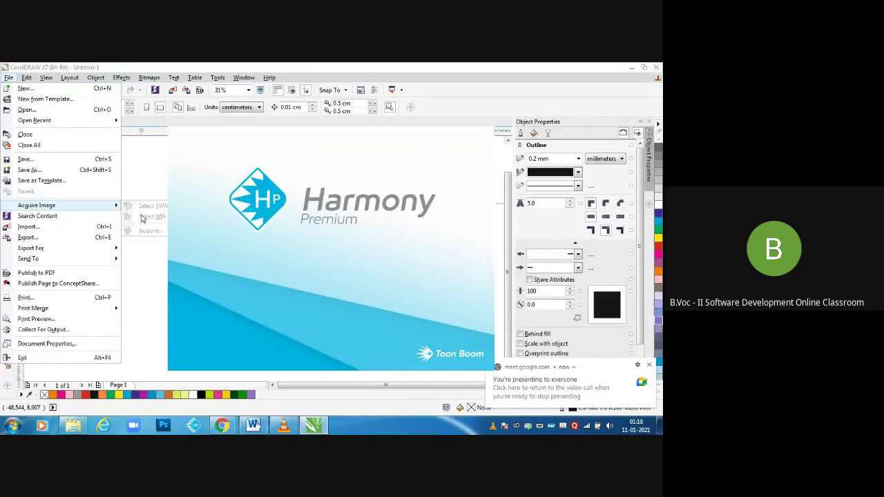
left_click(31, 237)
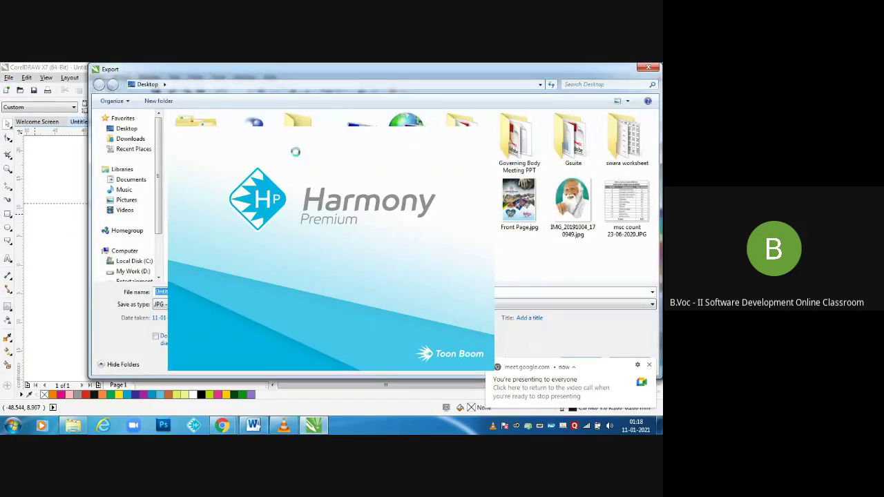
left_click(137, 271)
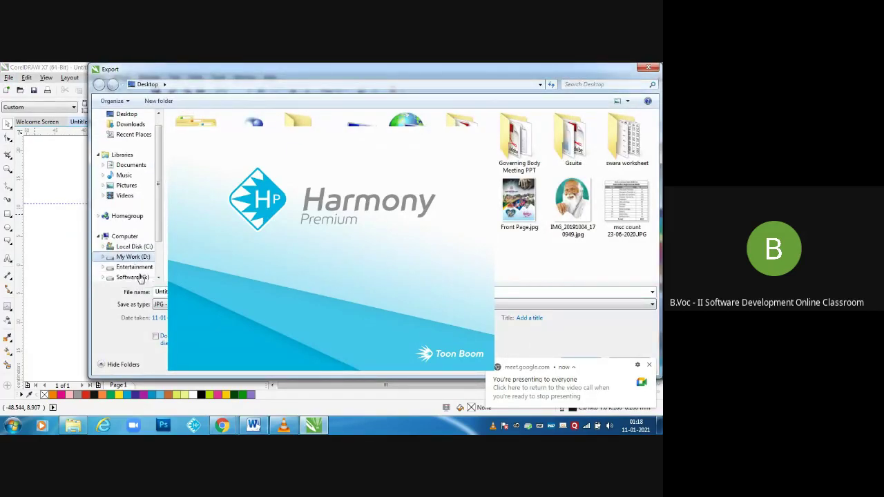
left_click(135, 167)
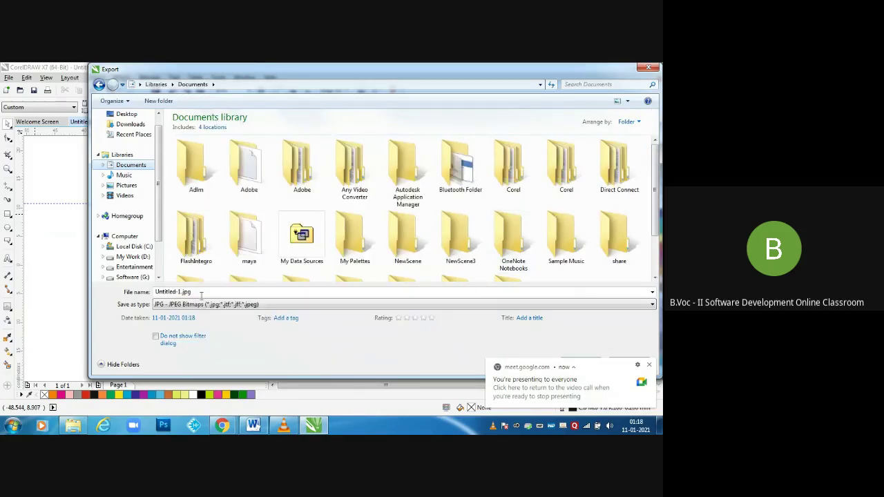
left_click(205, 291)
type("111")
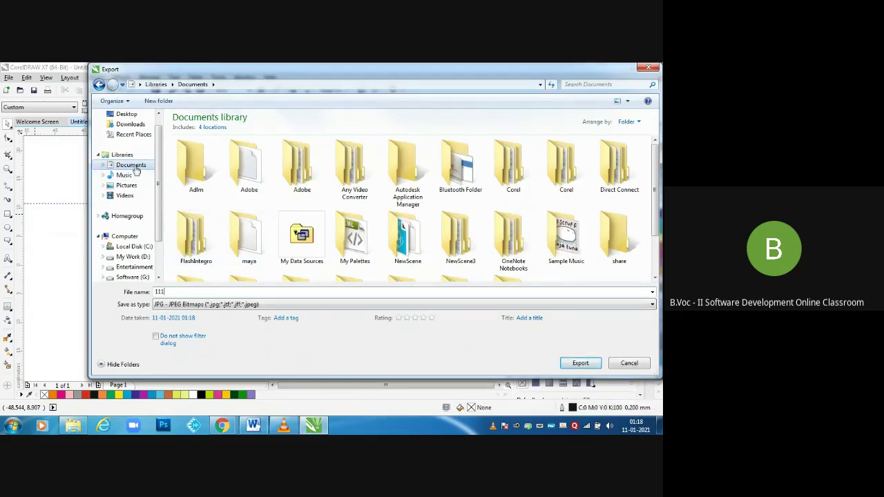
left_click(577, 363)
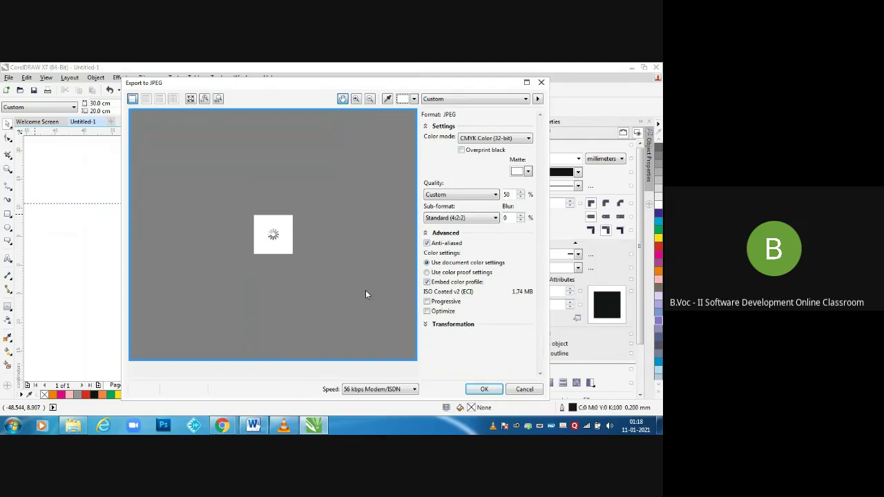
left_click(525, 390)
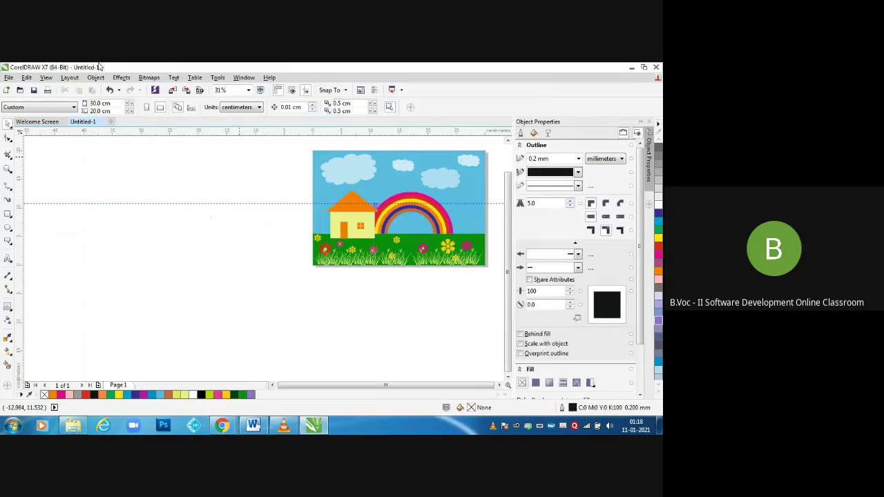
Step: Start exporting the scene to the desktop in JPG - JPEG Bitmaps format under the file name 111111111
left_click(9, 77)
left_click(173, 269)
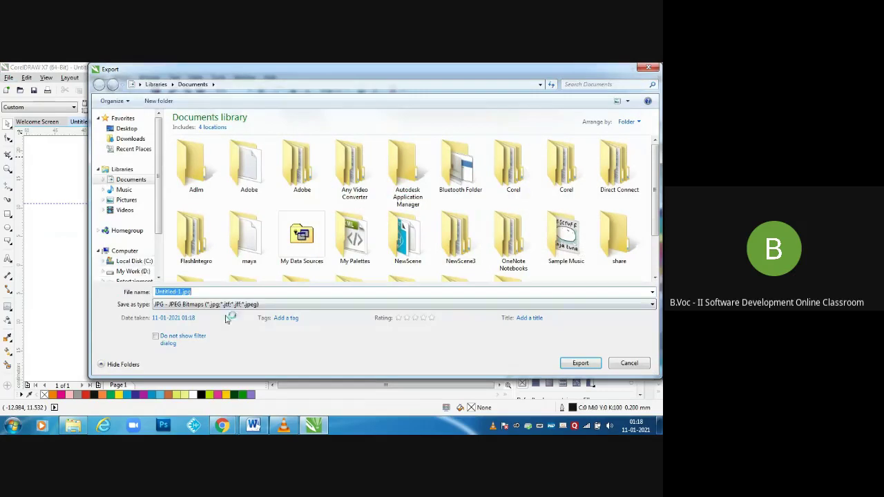
left_click(126, 128)
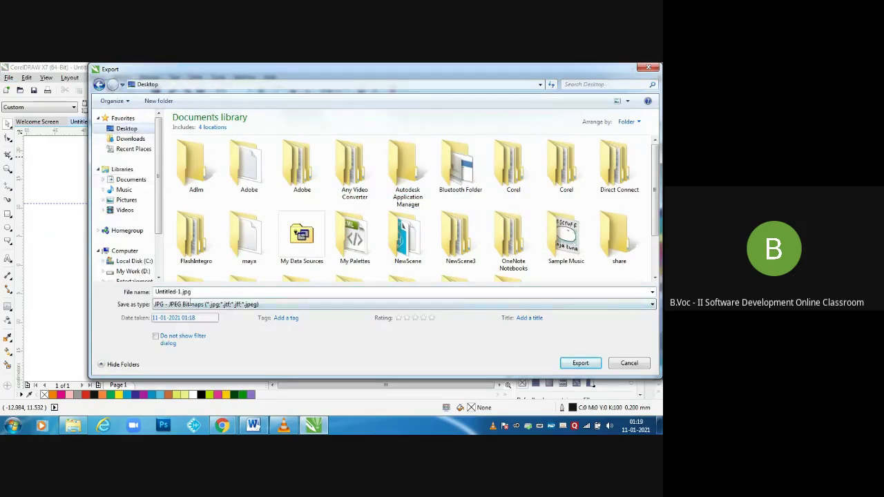
triple_click(186, 291)
type("111111111")
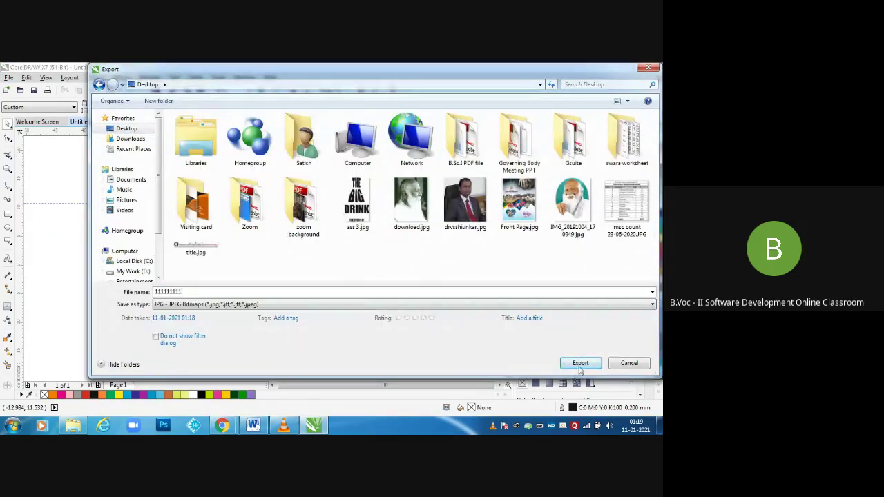
left_click(580, 363)
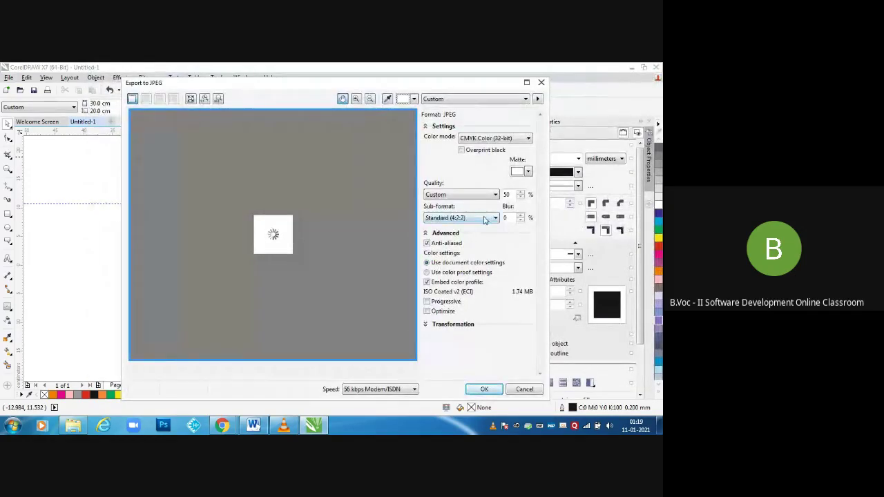
Step: Set the JPEG export's sub-format to Optional (4:4:4) and its quality to Low
left_click(484, 219)
left_click(466, 230)
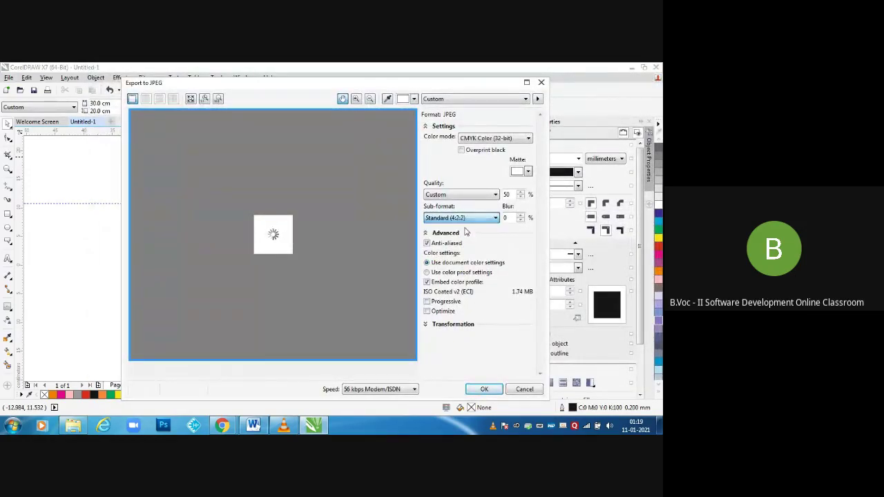
left_click(462, 218)
left_click(456, 229)
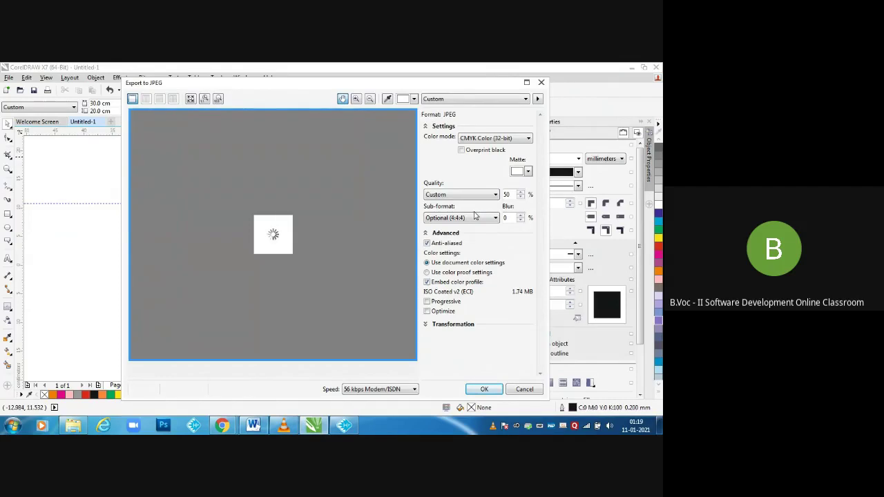
left_click(461, 195)
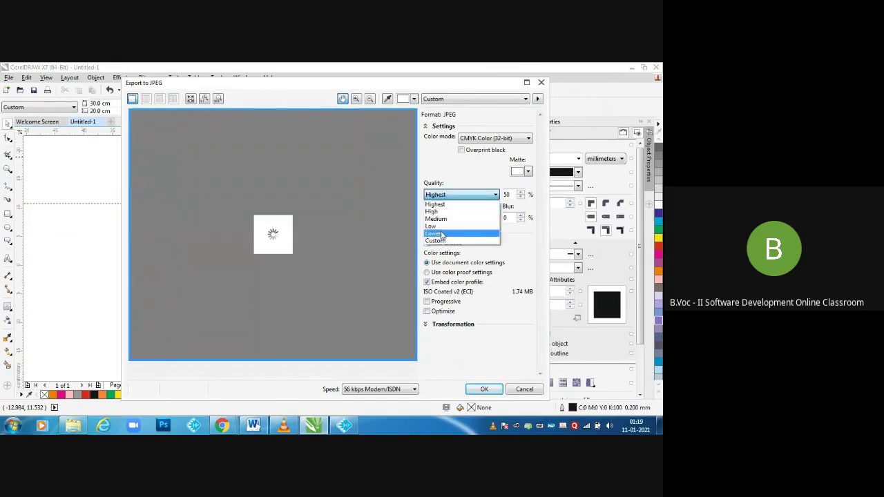
left_click(434, 225)
Step: Set the JPEG color mode to RGB Color (24-bit) and complete the export
left_click(509, 138)
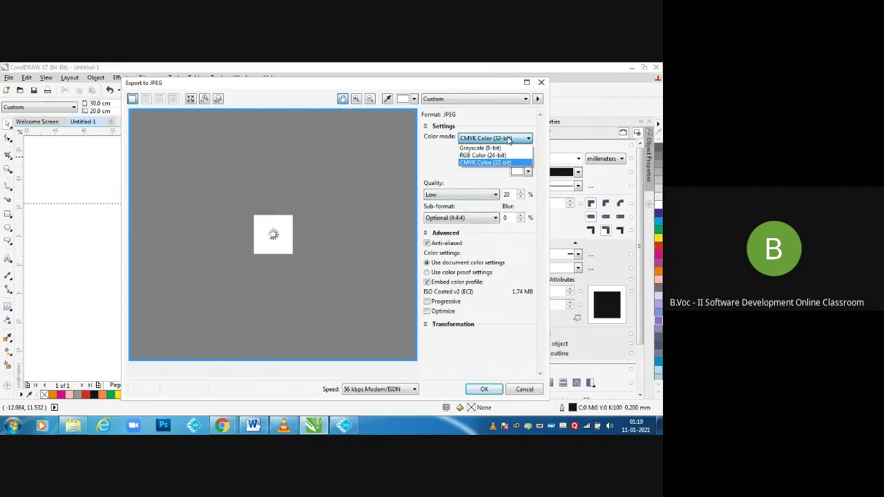
left_click(509, 139)
left_click(508, 139)
left_click(480, 148)
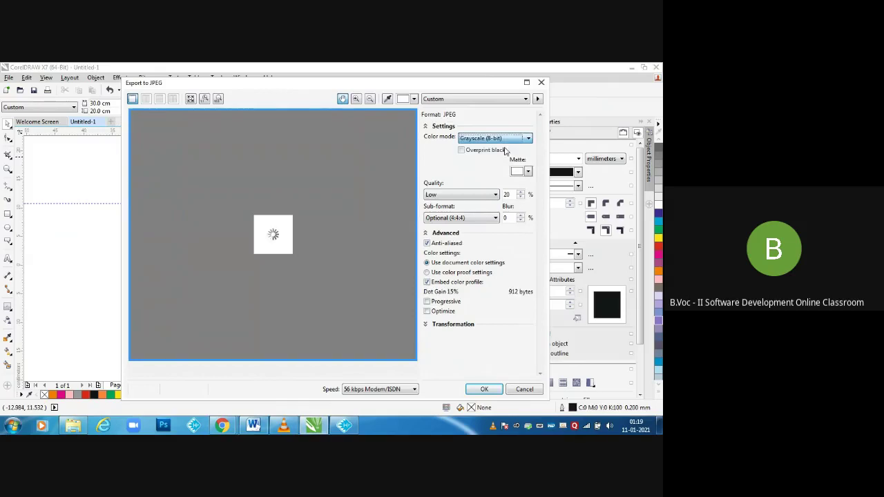
left_click(492, 139)
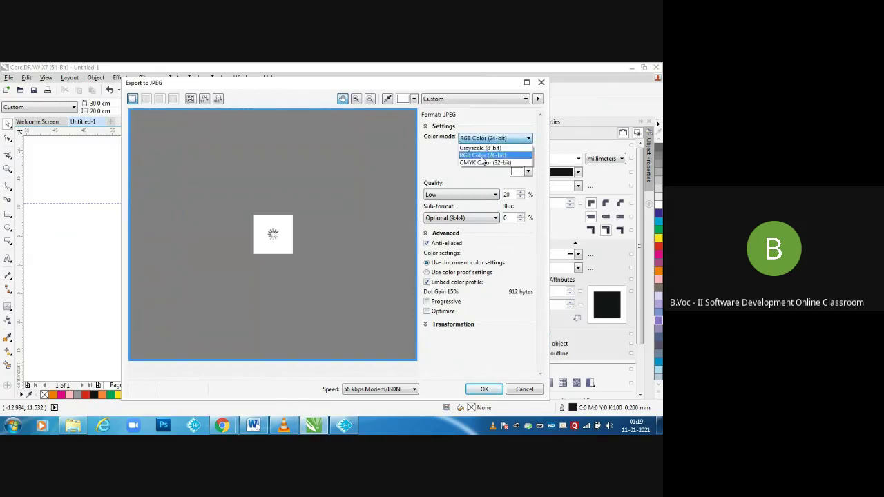
left_click(482, 157)
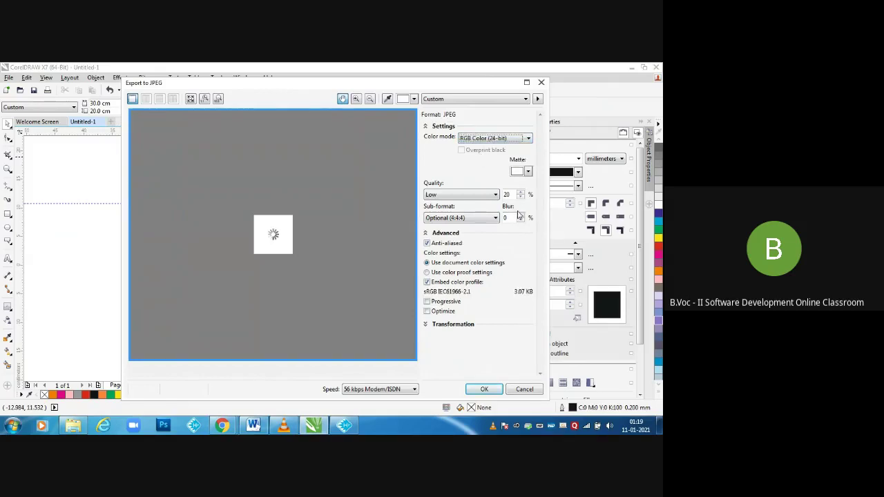
left_click(483, 390)
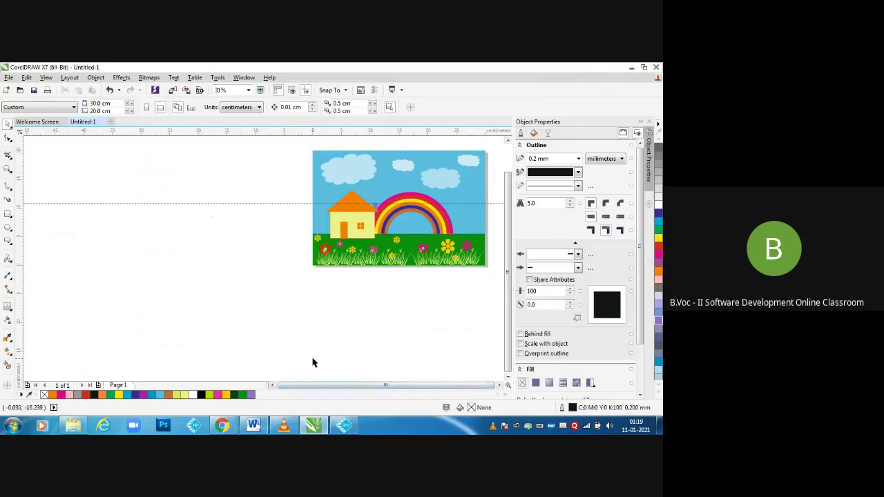
Step: Minimize the open windows, quit the VLC media player showing the rainbow tutorial, and return to CorelDRAW
left_click(631, 67)
left_click(617, 67)
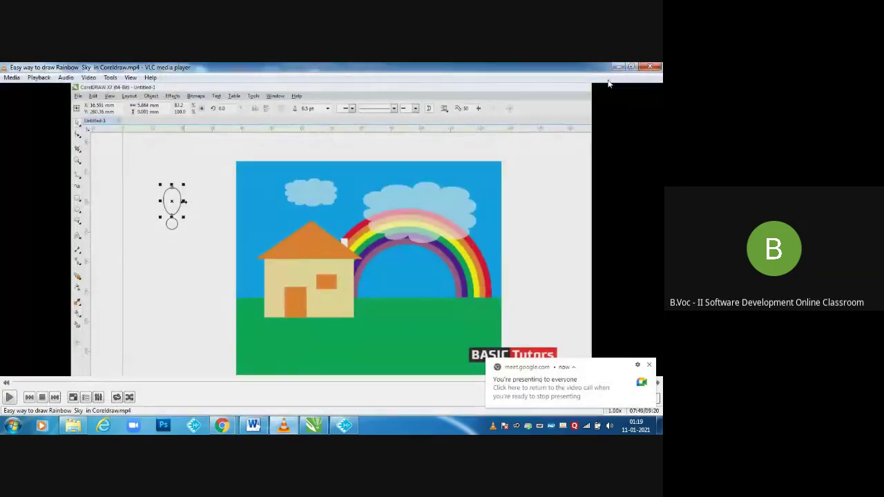
key("ctrl+q")
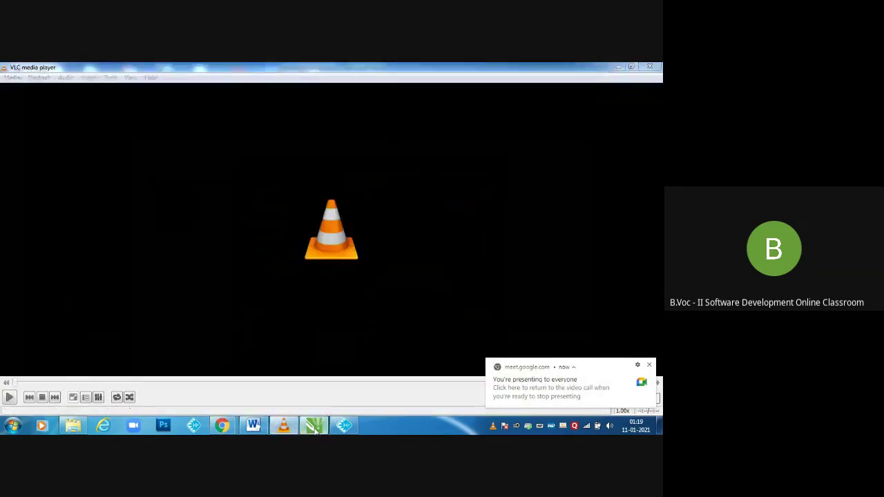
left_click(297, 427)
Step: Select the tiny stray artistic text object beside the page and remove it
scroll(207, 217, "up", 1)
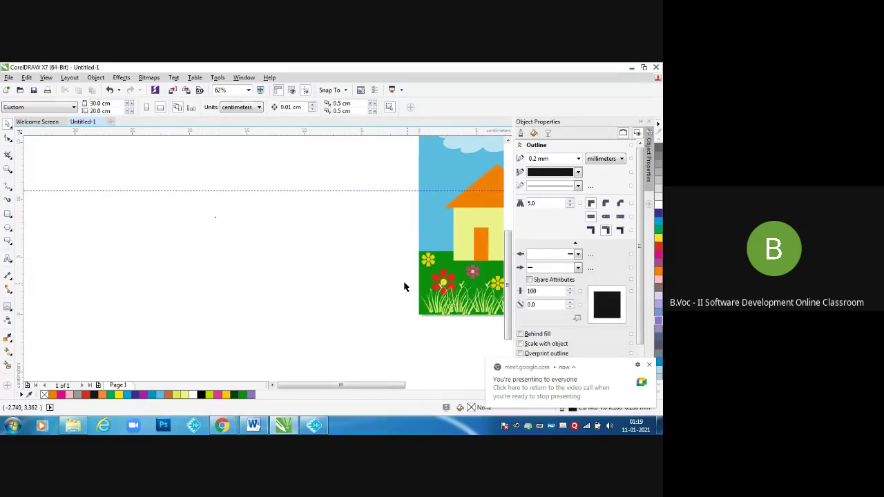
scroll(405, 287, "down", 2)
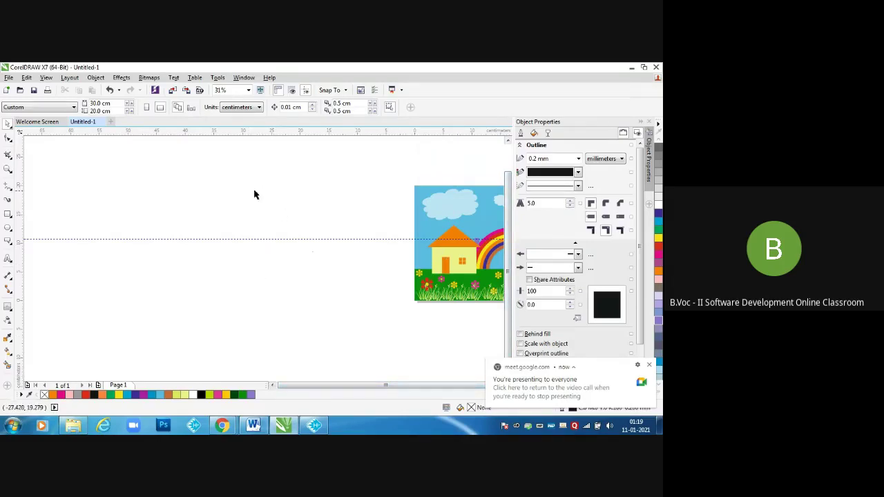
left_click_drag(239, 172, 308, 258)
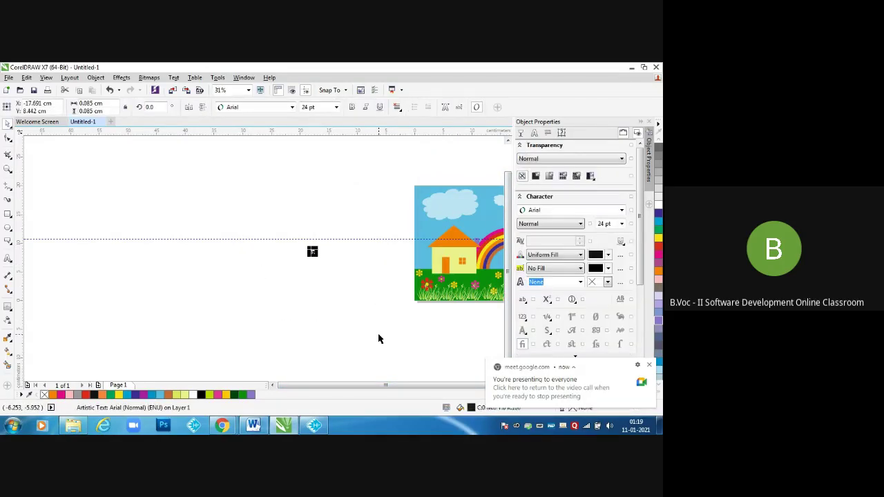
key("Escape")
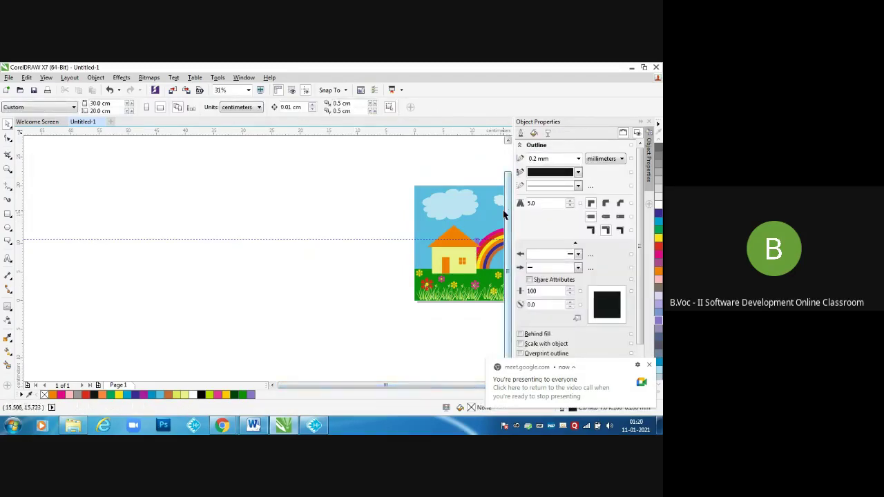
Step: Try to export the scene to the desktop in PNG - Portable Network Graphics format under the file name 1
left_click(9, 77)
left_click(29, 237)
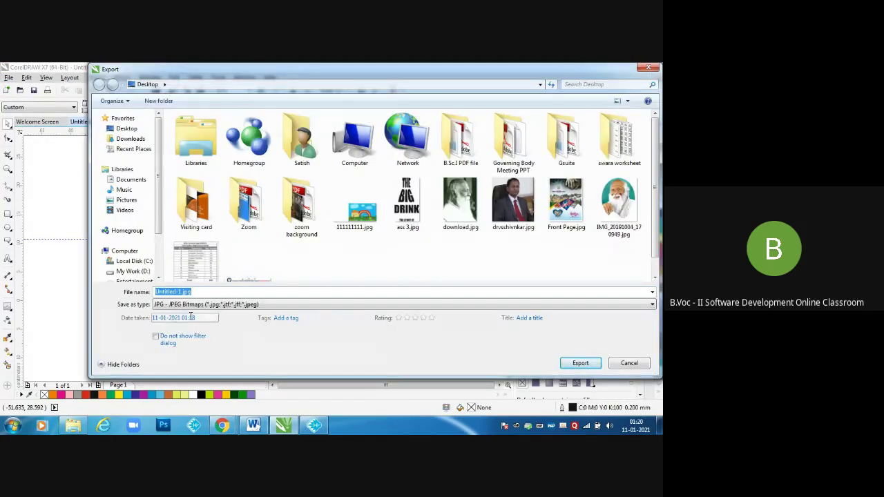
type("1")
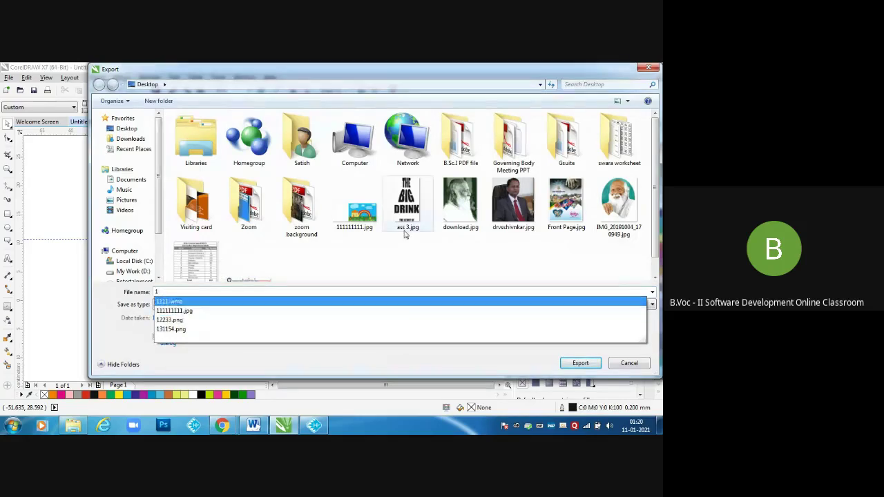
left_click(282, 366)
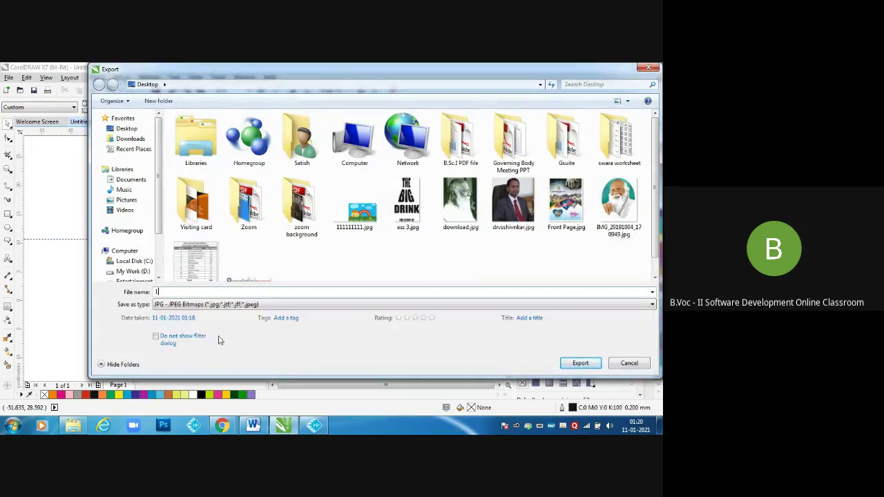
left_click(179, 306)
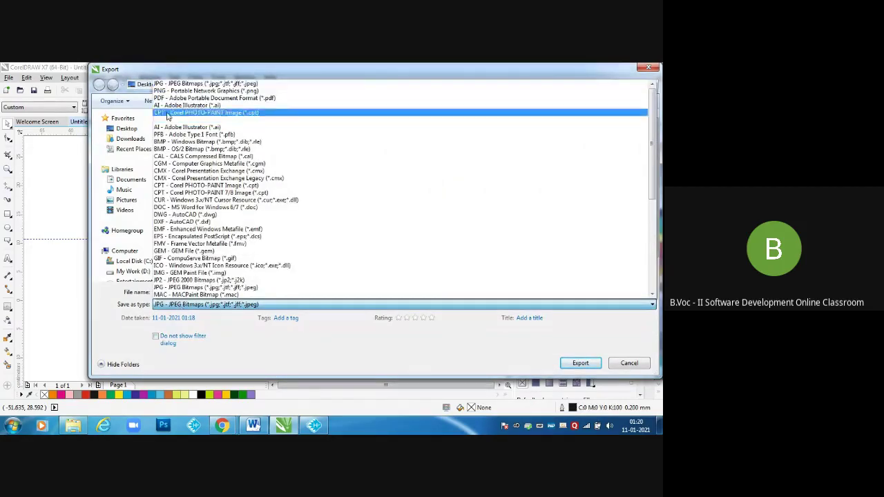
left_click(169, 92)
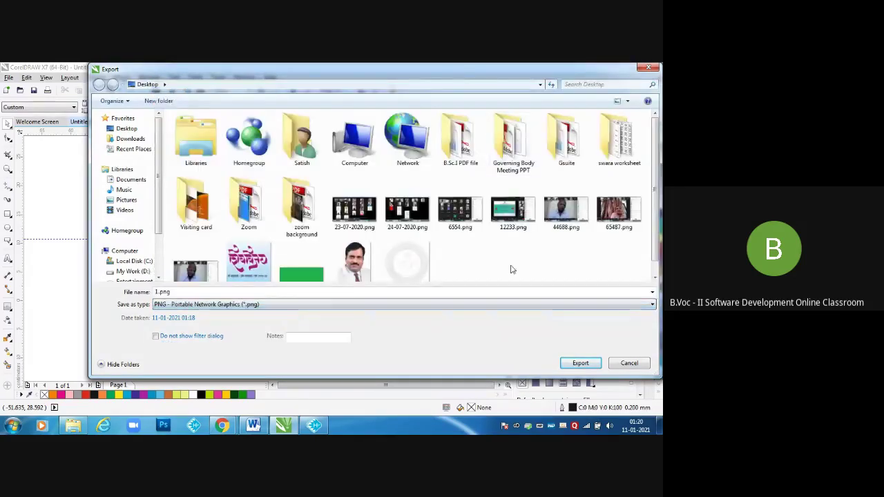
left_click(579, 363)
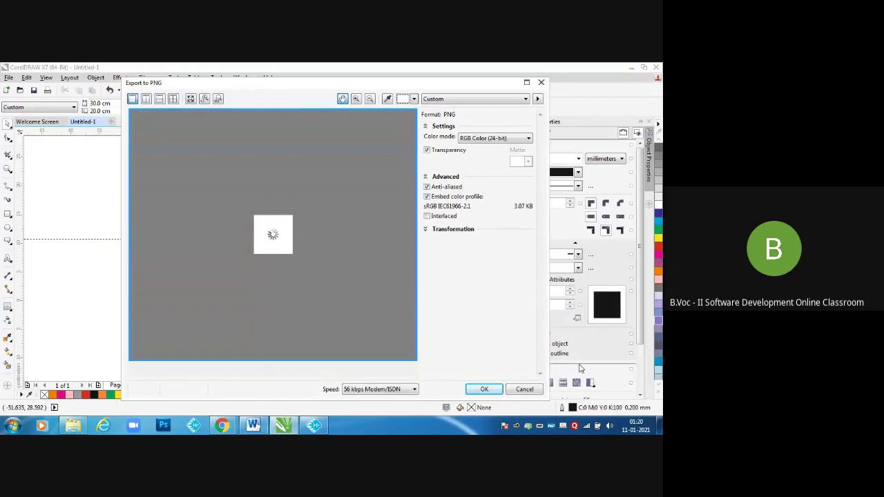
left_click(522, 389)
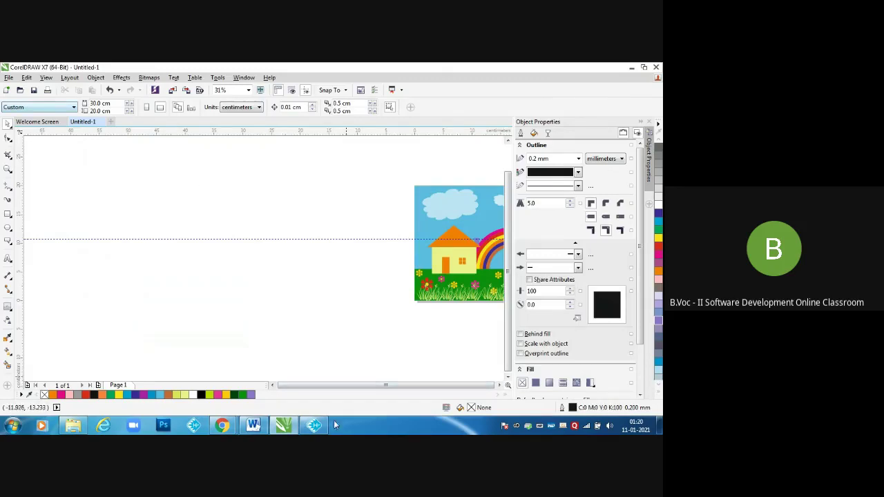
Step: Zoom the view to show the whole page and preview the house and rainbow illustration full screen
left_click(247, 90)
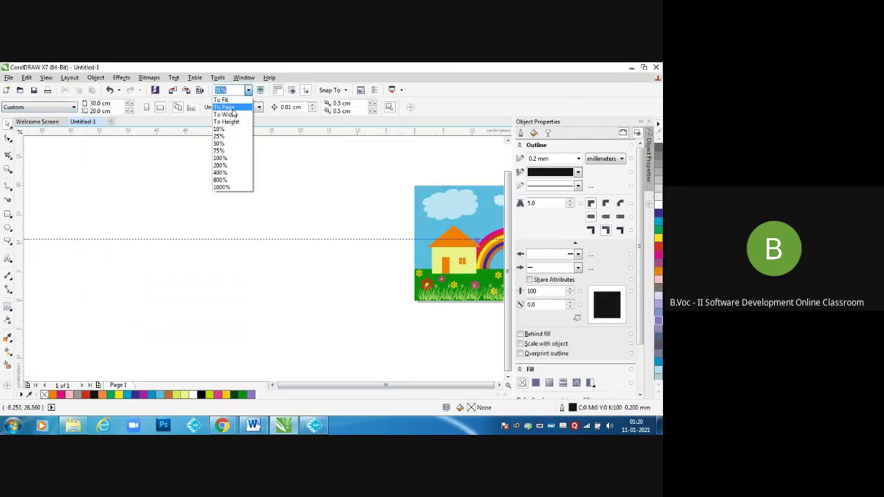
left_click(227, 113)
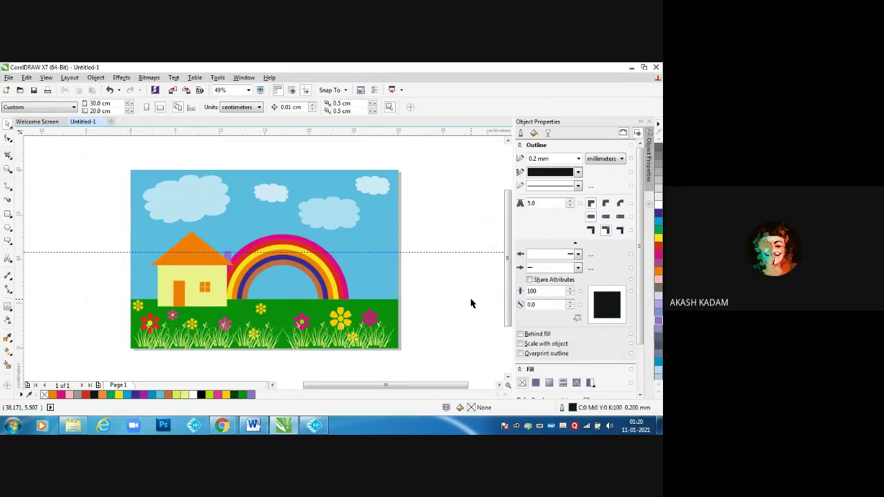
key("F9")
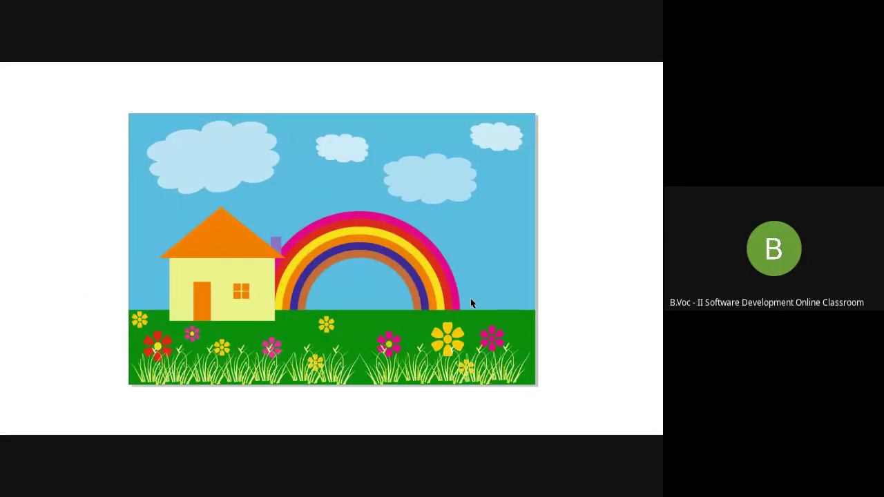
key("Escape")
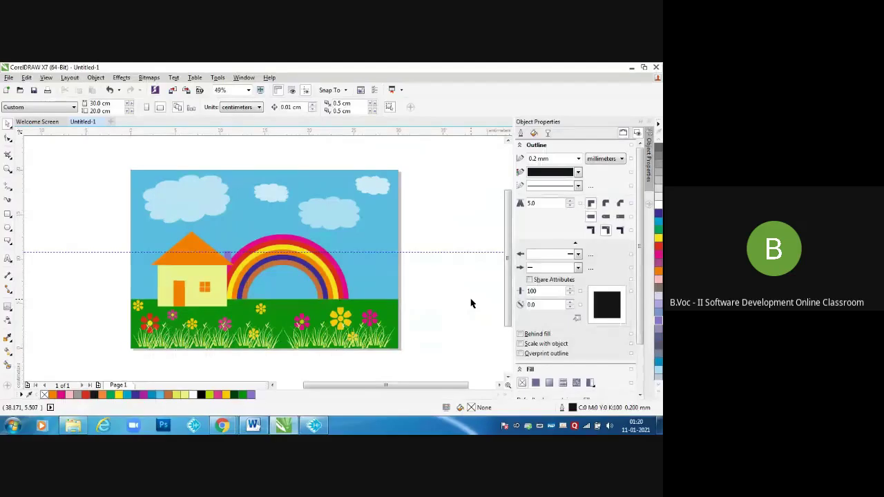
Step: Close the Toon Boom Harmony welcome window and preview the illustration full screen once more
left_click(314, 425)
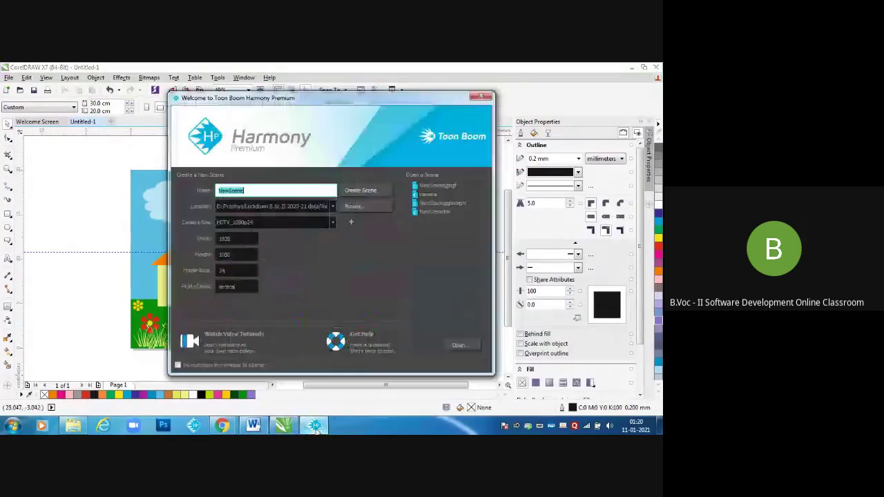
left_click(486, 97)
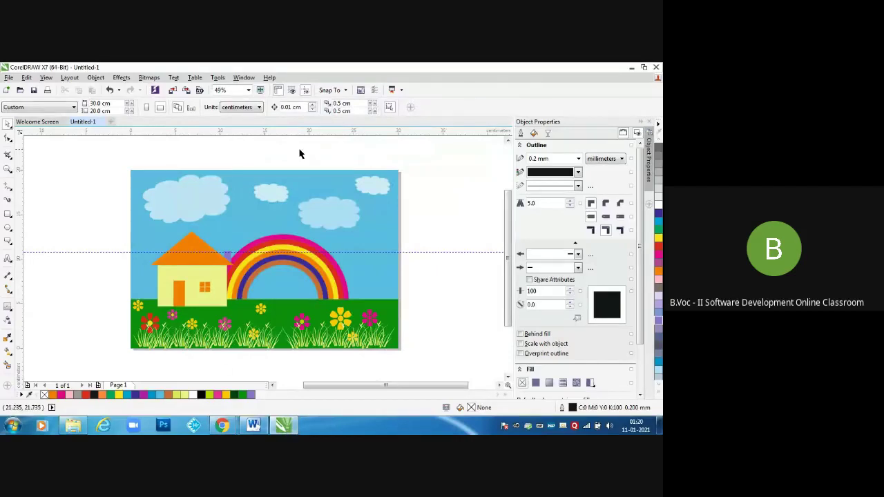
key("F9")
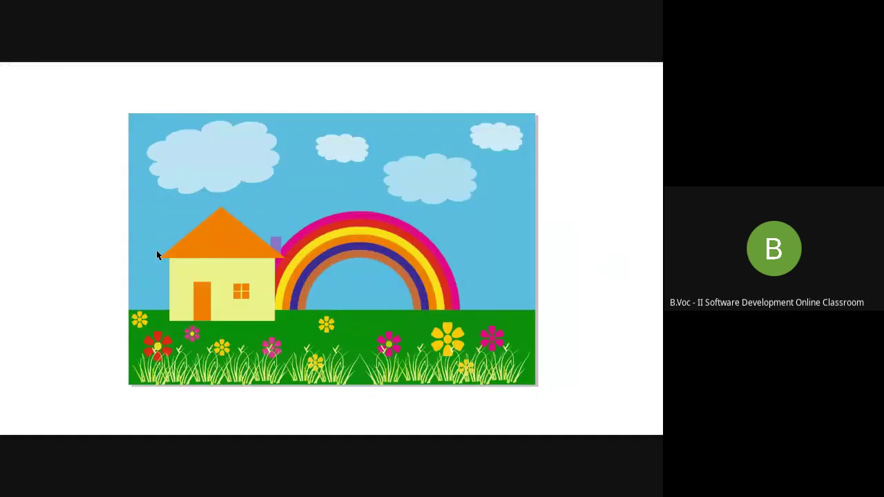
left_click(156, 255)
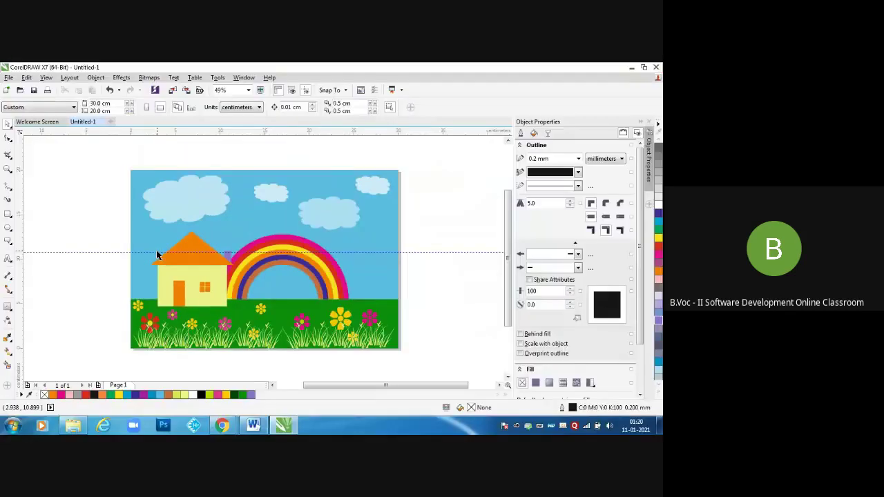
mouse_move(222, 425)
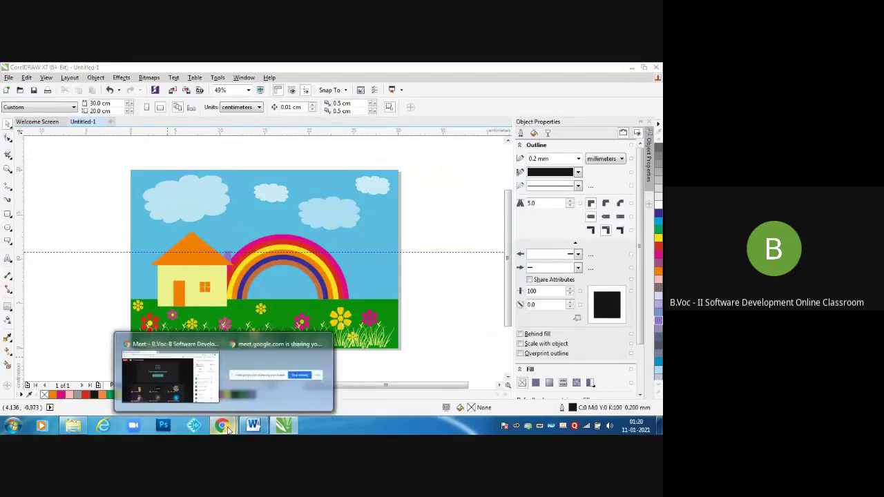